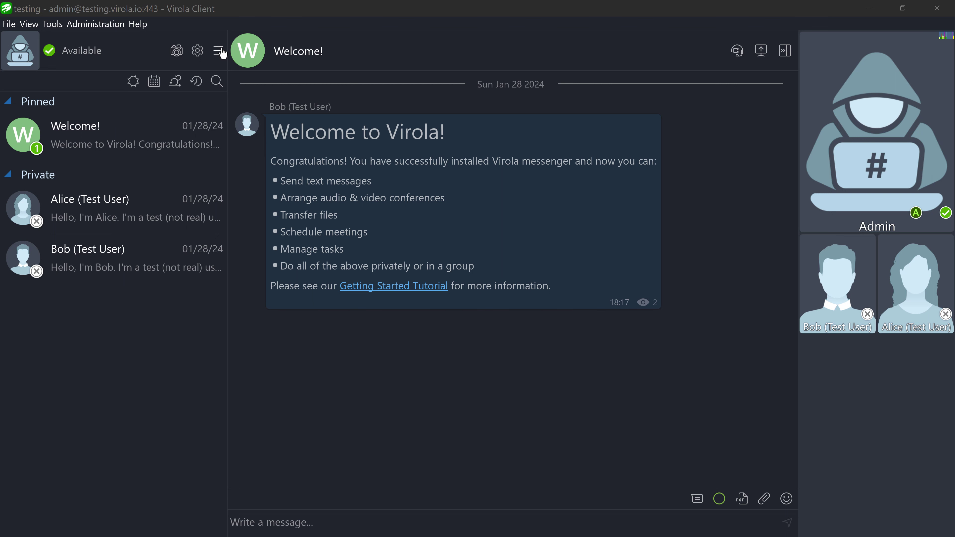
Open the Virola Client main menu.
click(219, 51)
From Administration > Manage Users, create a new user account with a username and password.
click(262, 238)
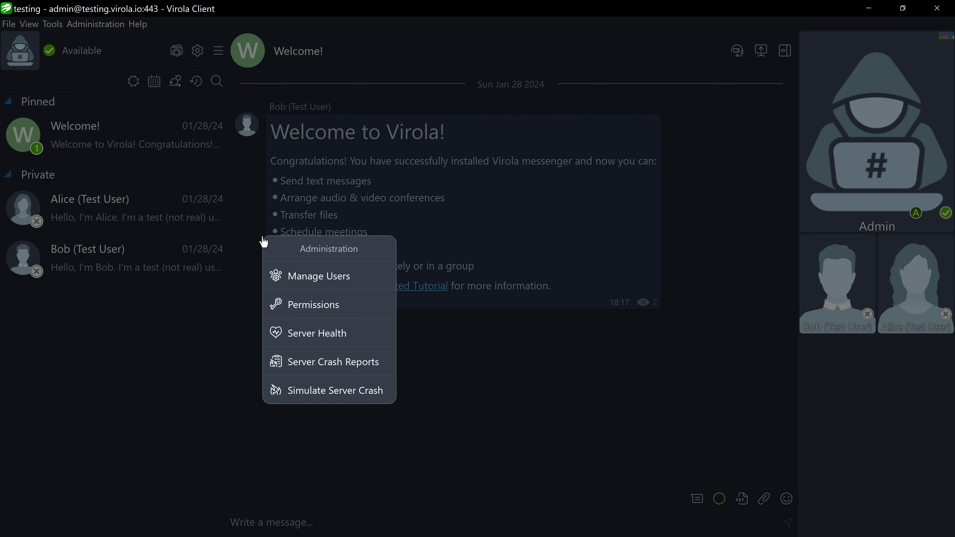
click(292, 275)
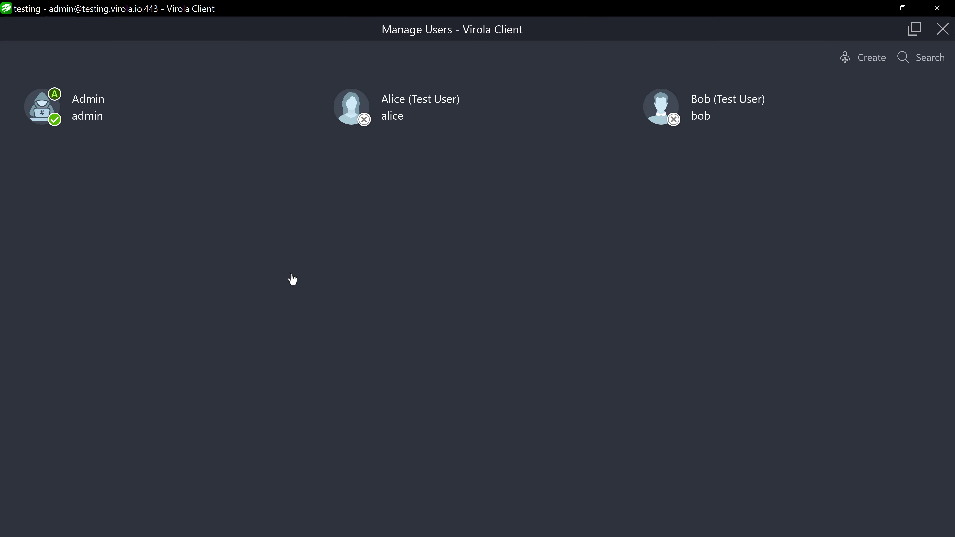
click(861, 58)
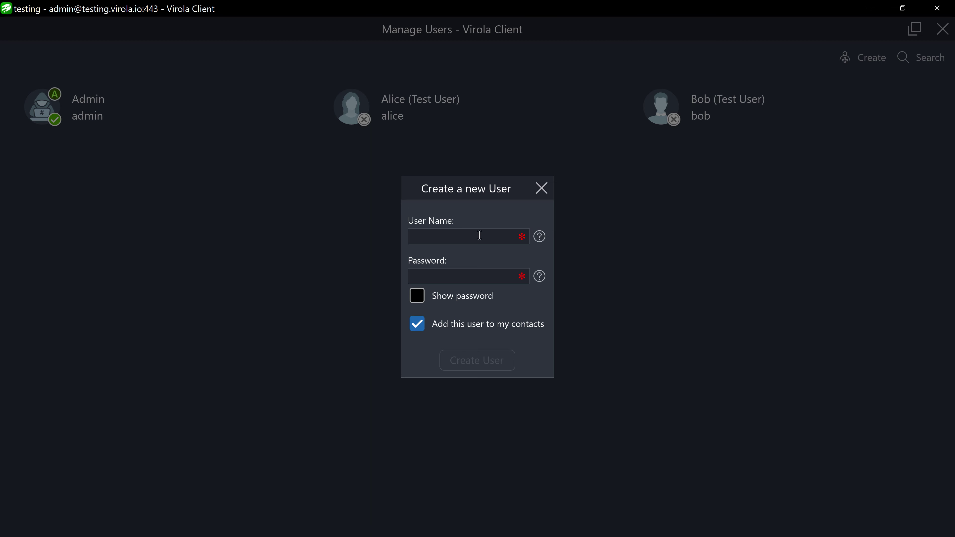
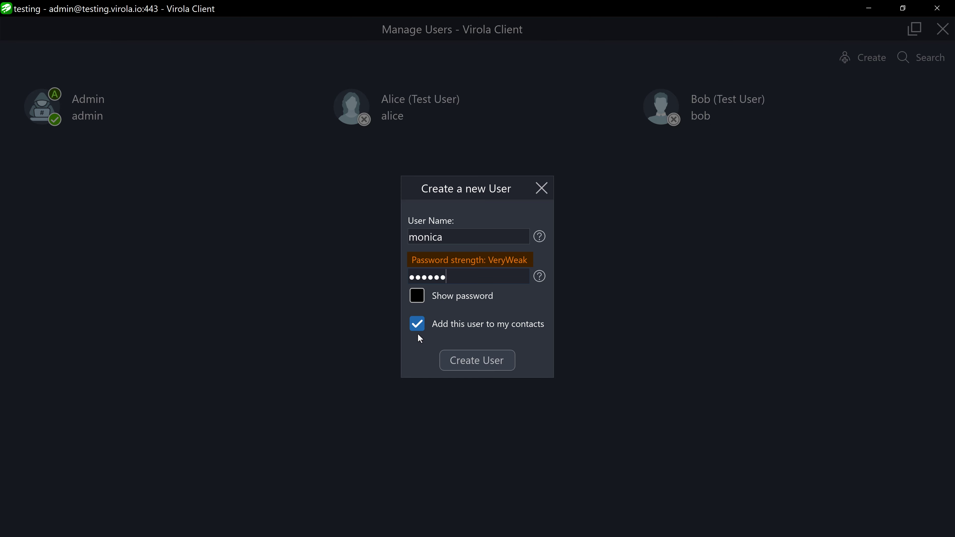
click(452, 360)
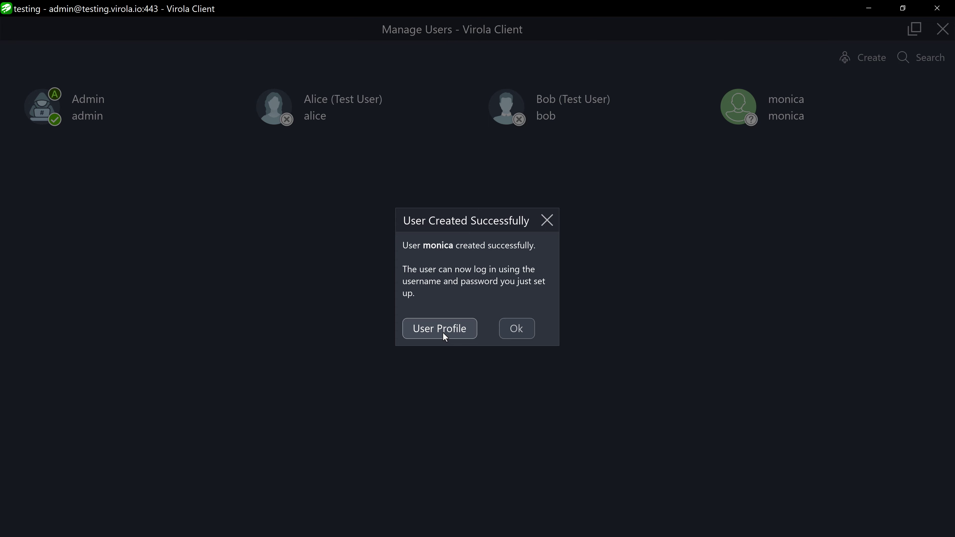
Load photo 01 into the new user's profile picture editor.
click(444, 335)
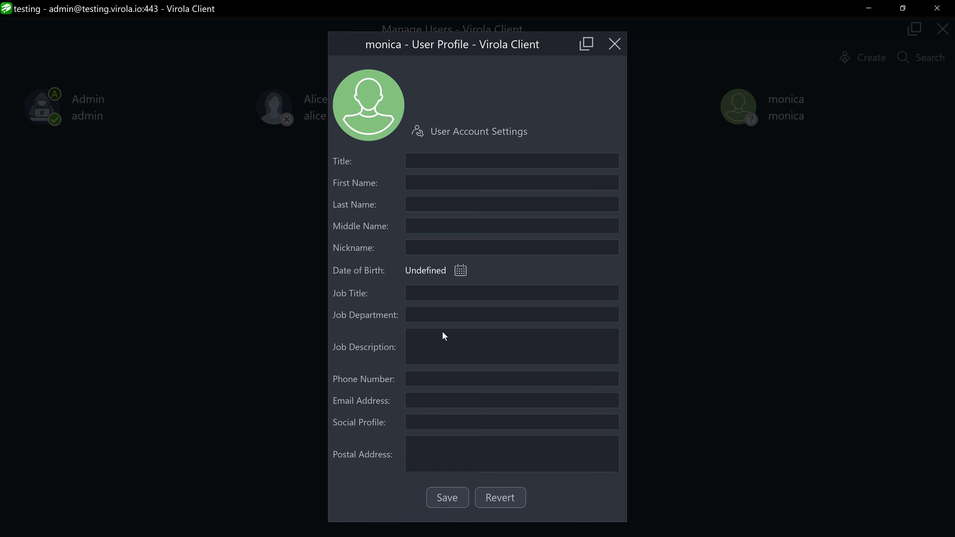
click(375, 127)
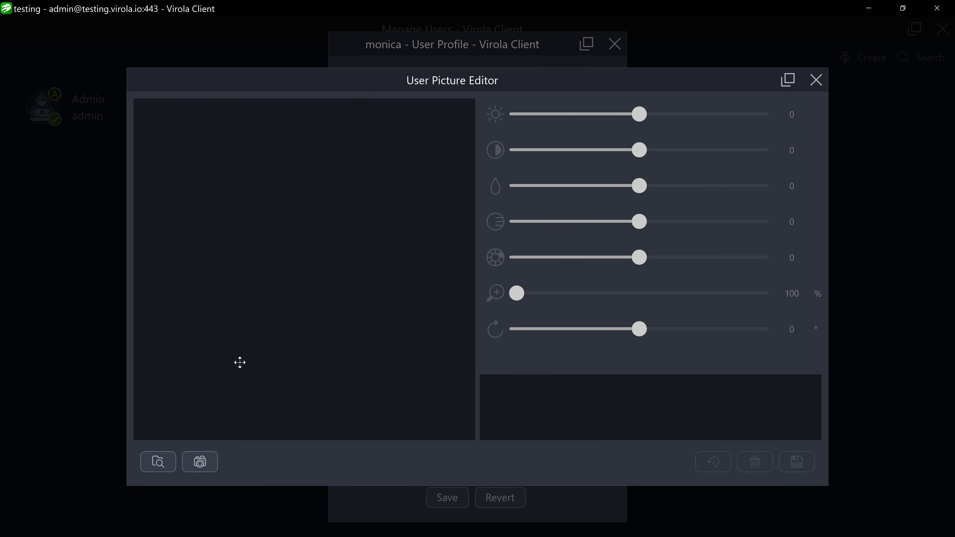
click(172, 460)
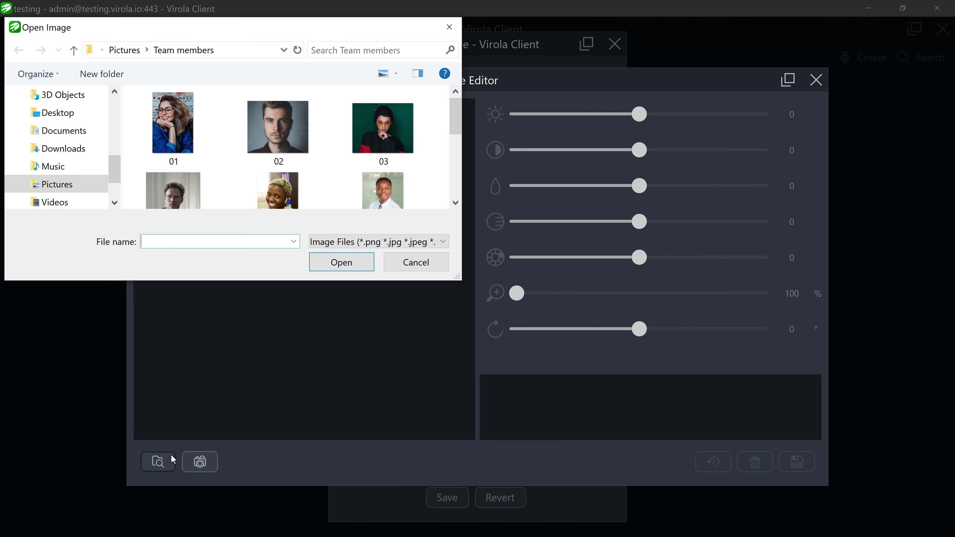
click(186, 139)
click(328, 264)
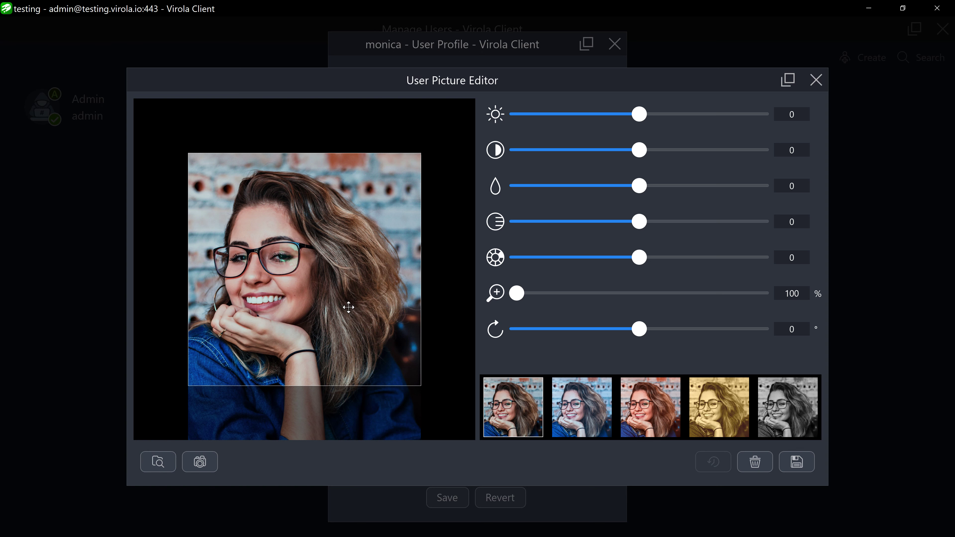
Shift the photo up, set brightness -1 and saturation 15, then save it.
drag(348, 308, 354, 231)
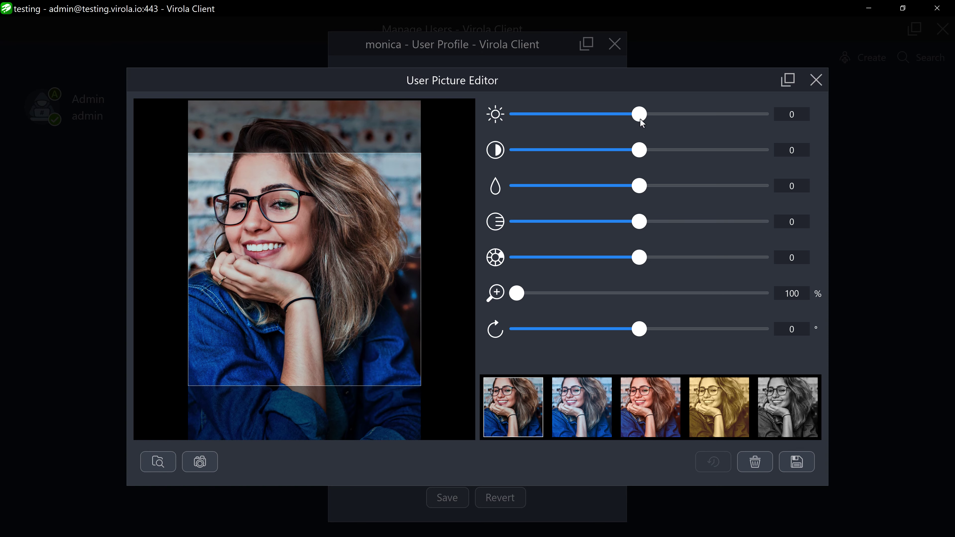
mouse_move(639, 114)
mouse_down()
mouse_move(667, 122)
mouse_move(639, 115)
mouse_up()
click(641, 188)
drag(640, 187, 657, 187)
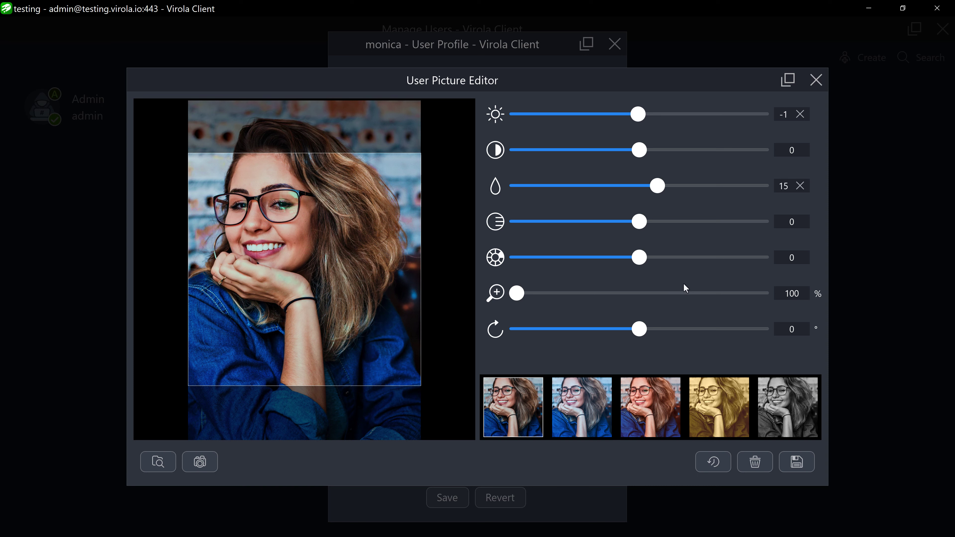
click(789, 465)
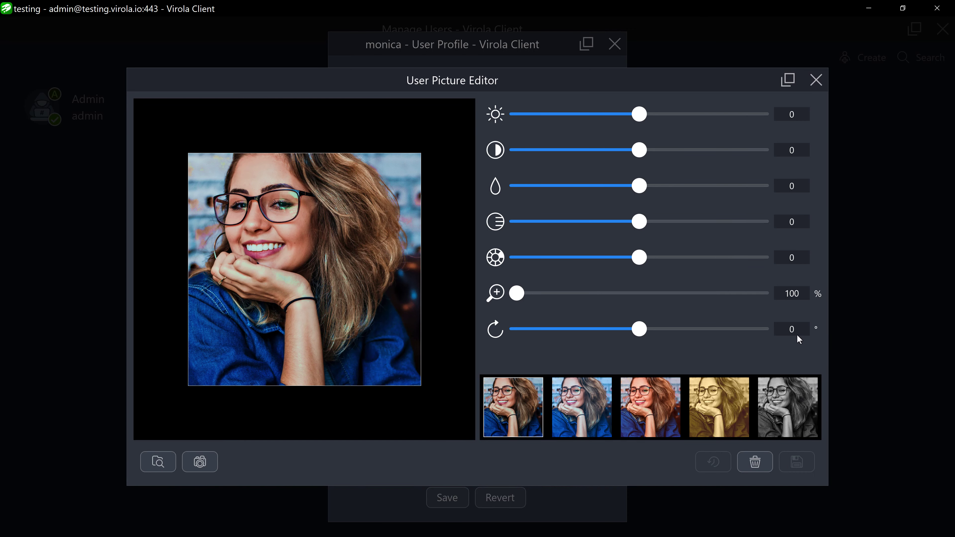
click(816, 79)
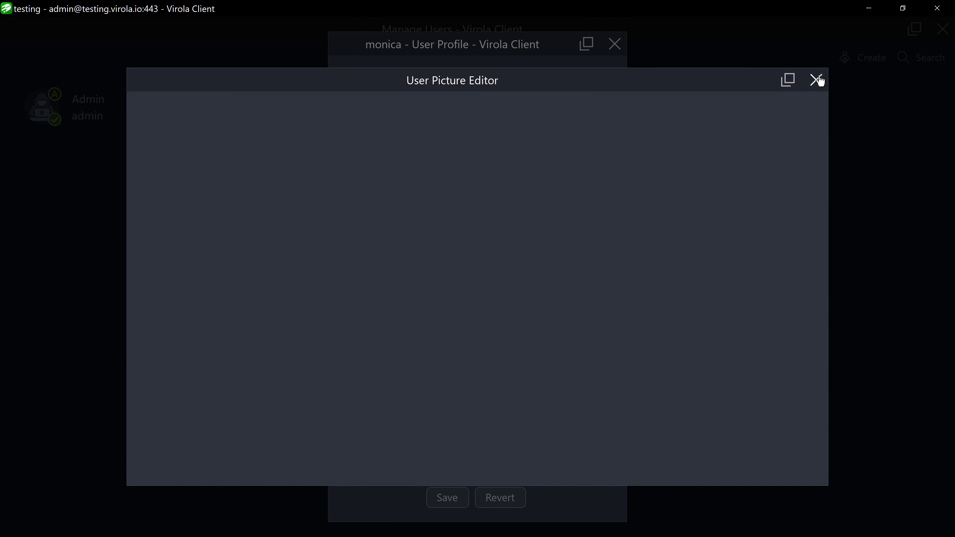
click(459, 183)
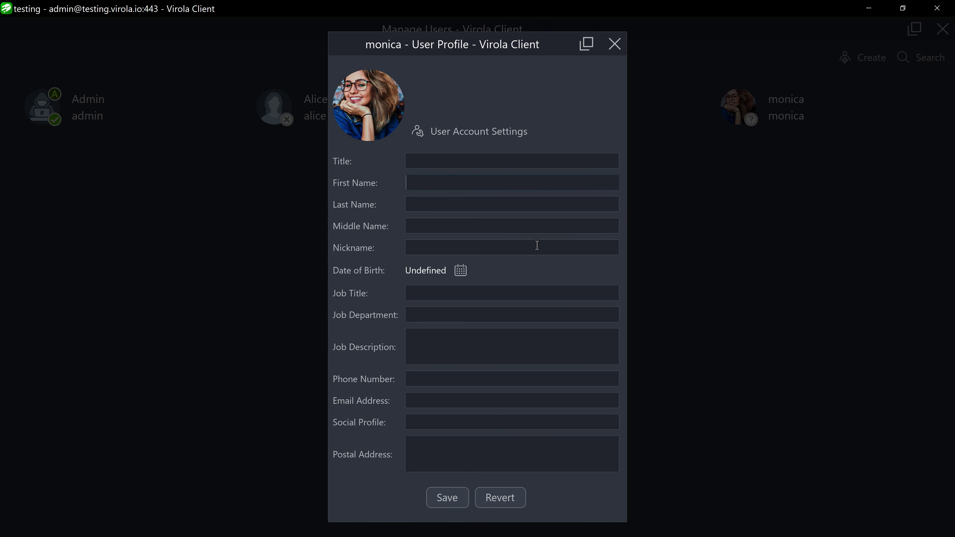
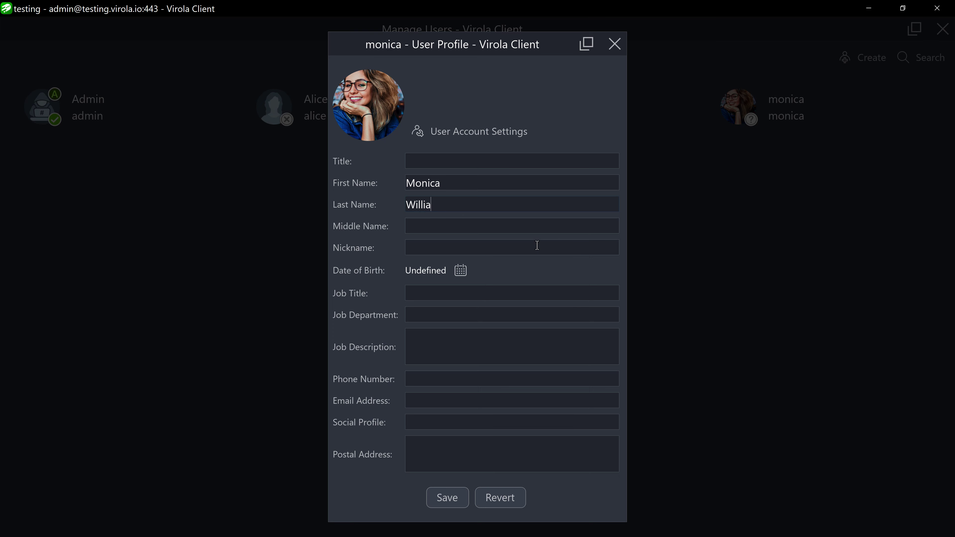
click(461, 270)
click(476, 257)
scroll(504, 260, up, 8)
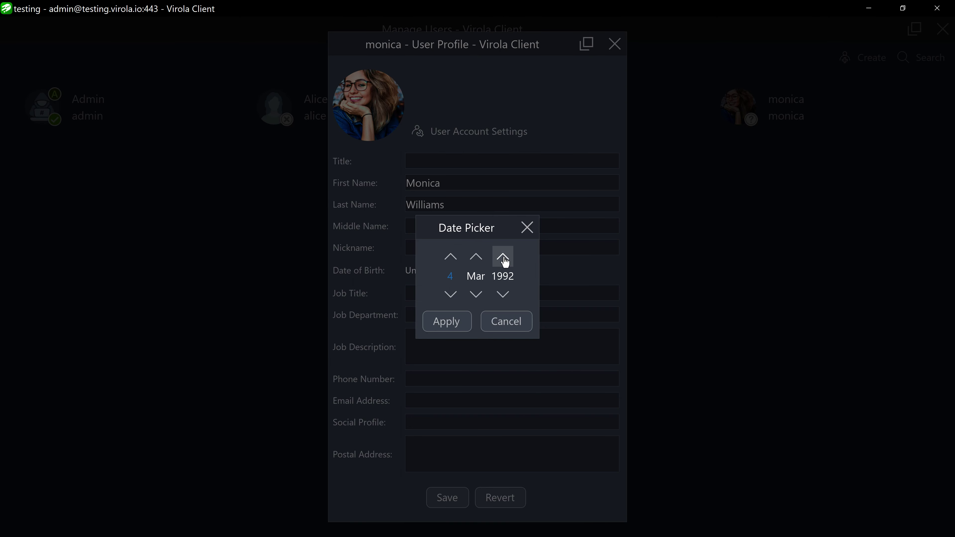
click(453, 323)
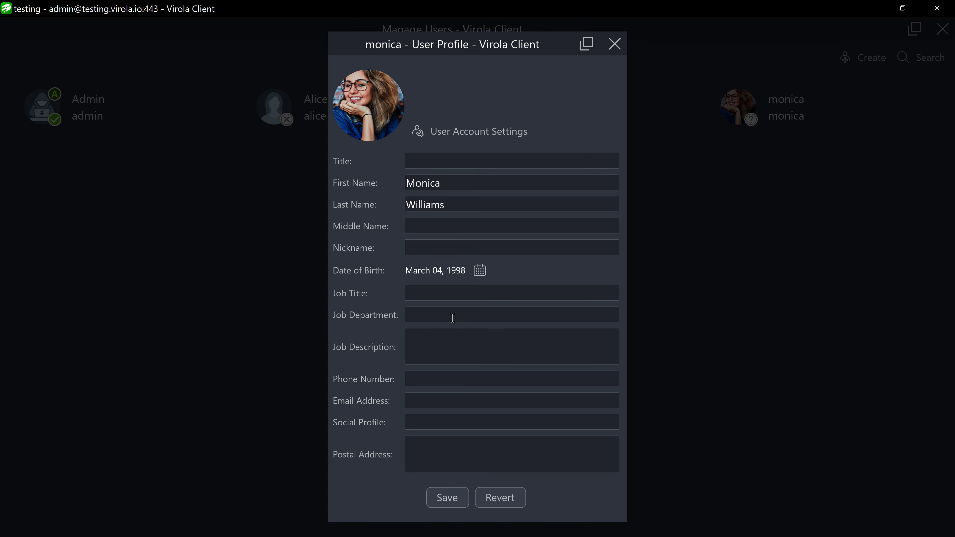
click(452, 318)
text(Marketing dep.)
Close the profile and confirmation, then view the new user's actions in the user list.
click(487, 134)
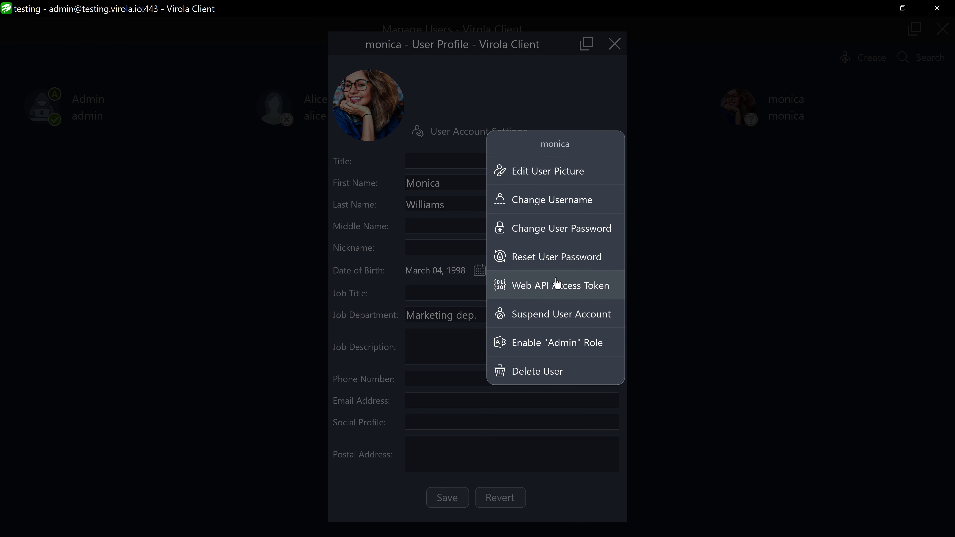
click(573, 115)
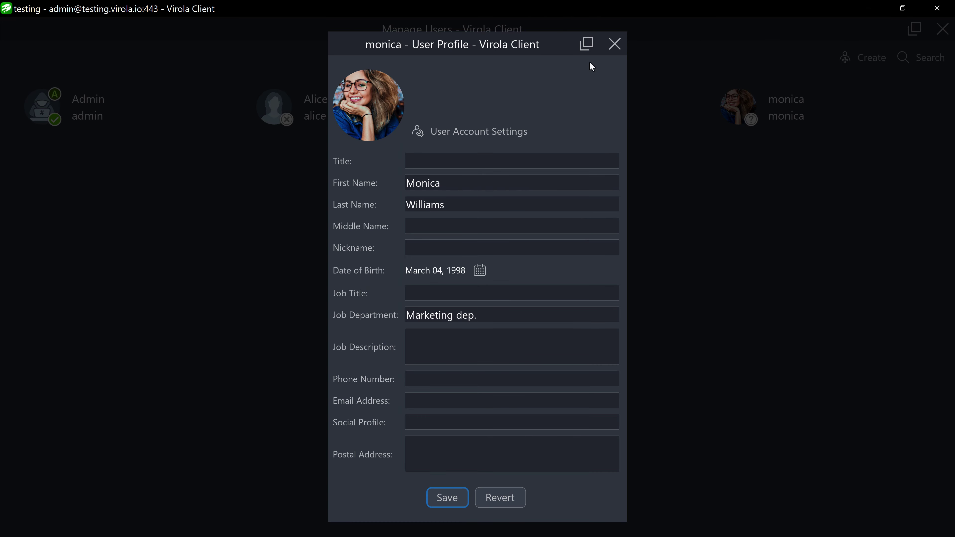
click(614, 44)
click(507, 329)
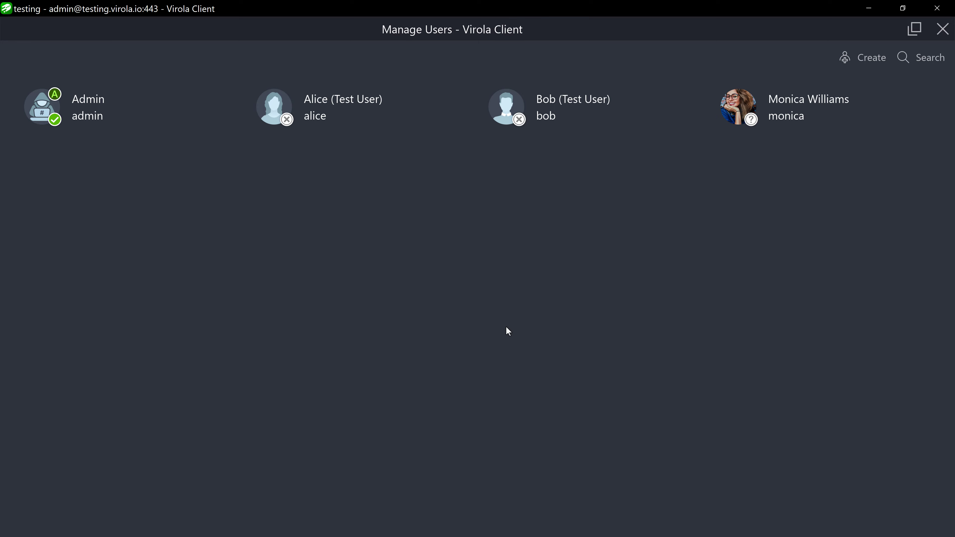
click(738, 101)
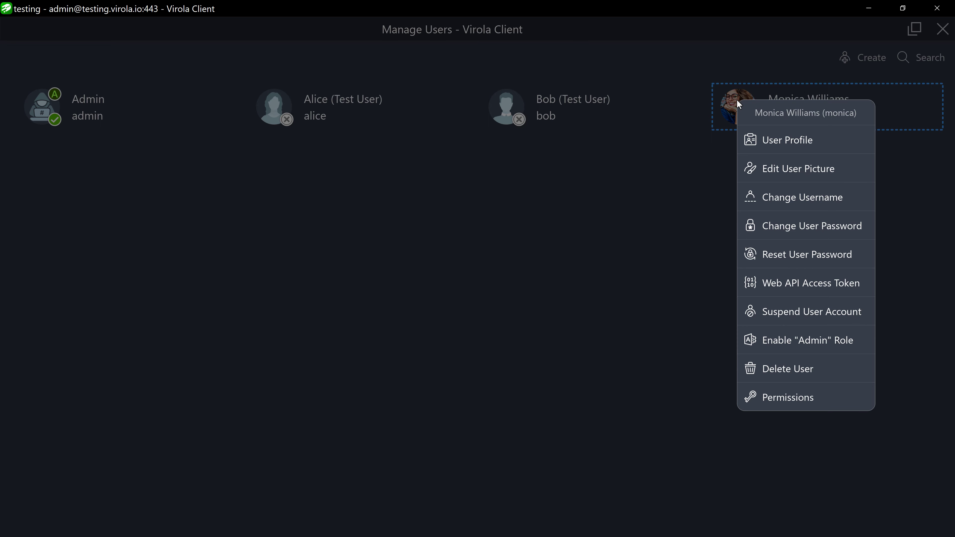
Create a second user account with a username and password, without adding it to contacts.
click(726, 145)
click(849, 67)
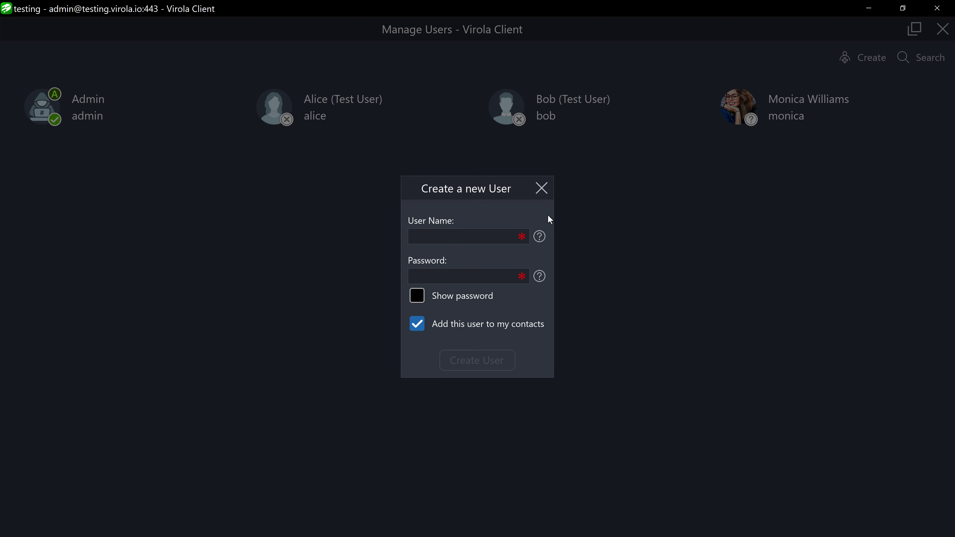
click(484, 236)
text(bob)
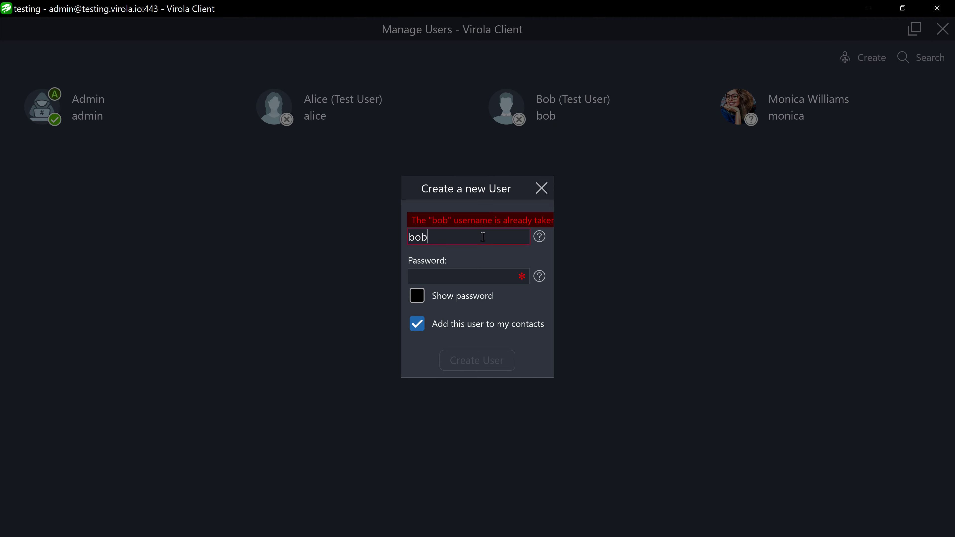
key(BackSpace)
key(BackSpace)
key(BackSpace)
text(jo)
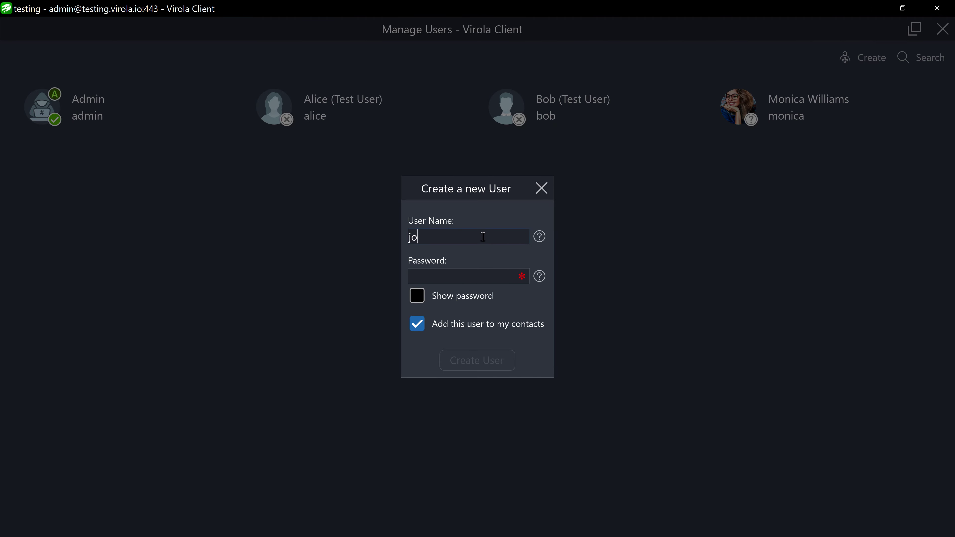
text(hn)
key(Tab)
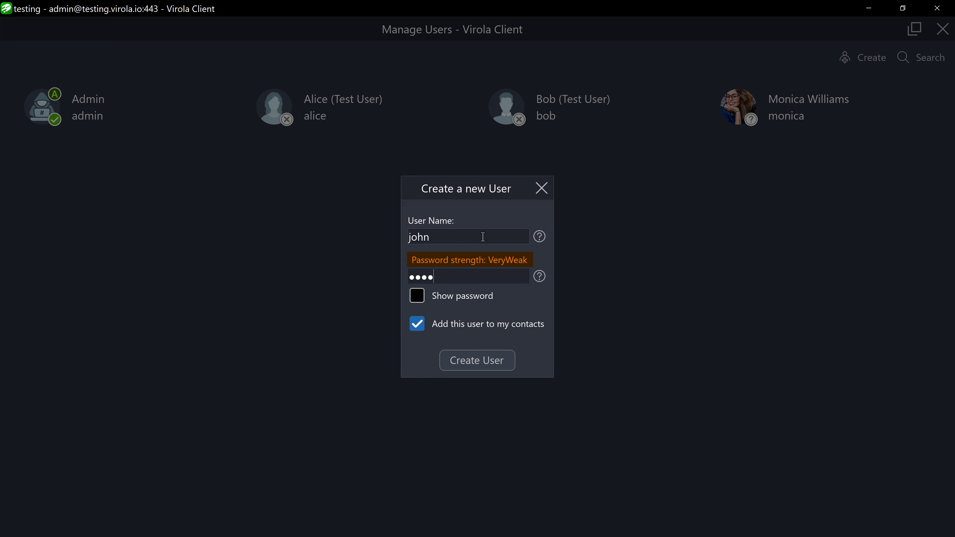
click(417, 323)
click(451, 360)
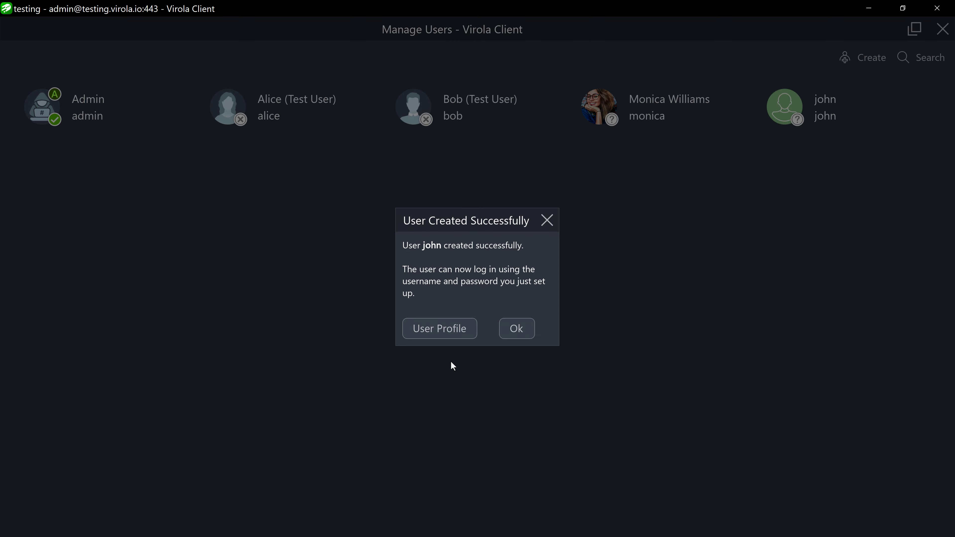
Set the chosen portrait image as the second user's profile picture.
click(447, 331)
click(386, 113)
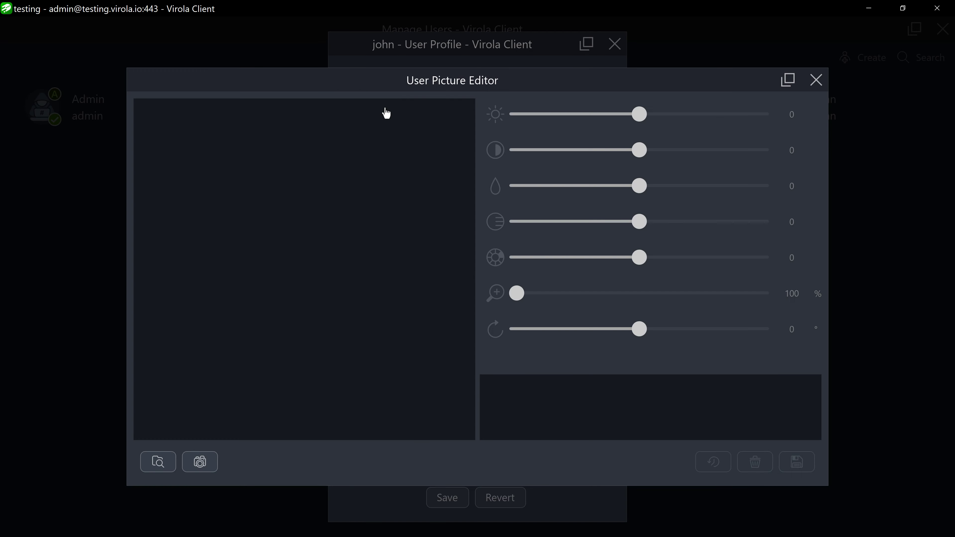
click(158, 462)
click(278, 130)
click(331, 267)
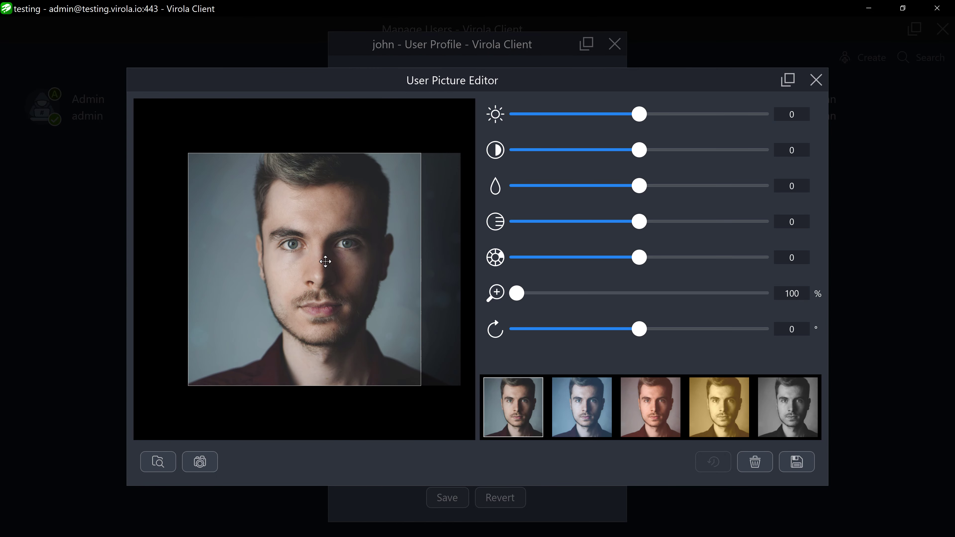
click(796, 464)
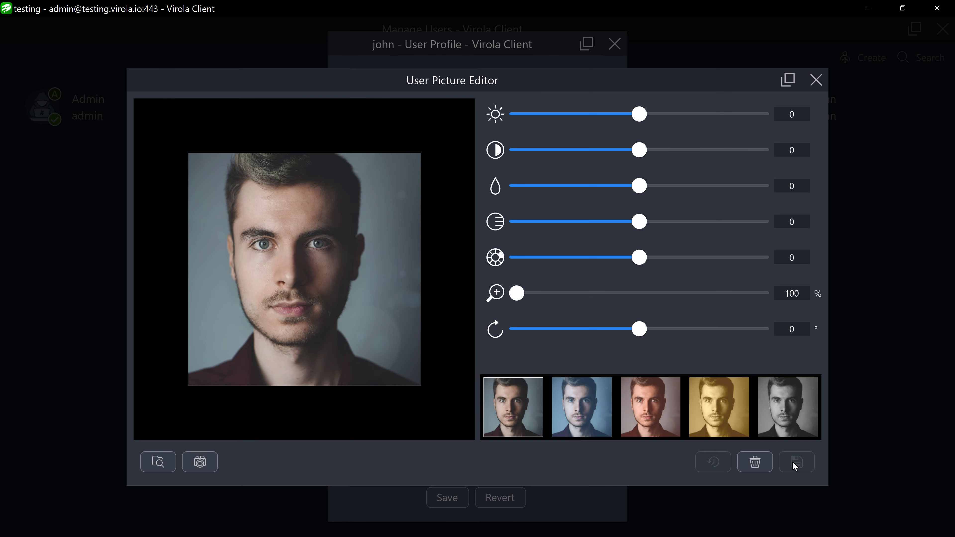
click(815, 84)
Enter and save the user's first and last name, then close the profile and user management.
text(John)
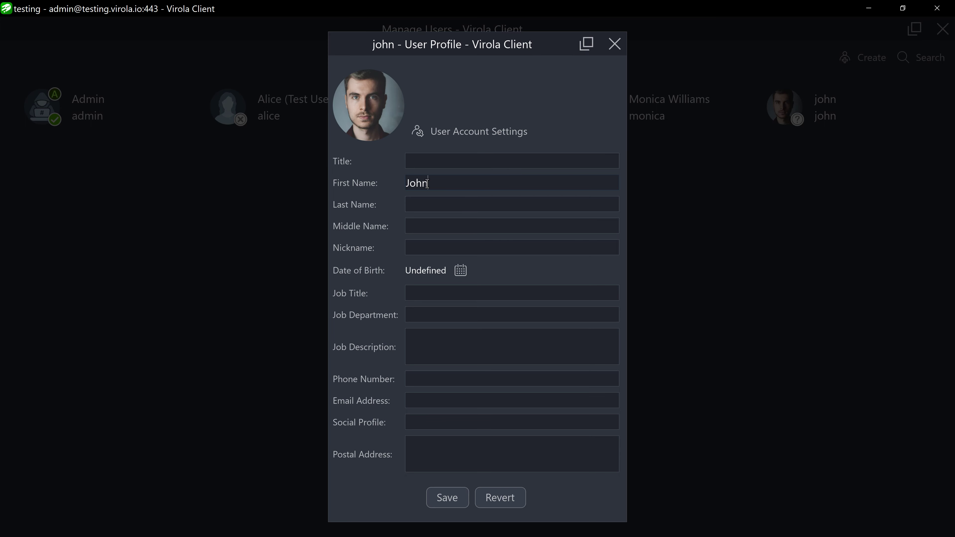
key(Tab)
text(Smith)
click(446, 500)
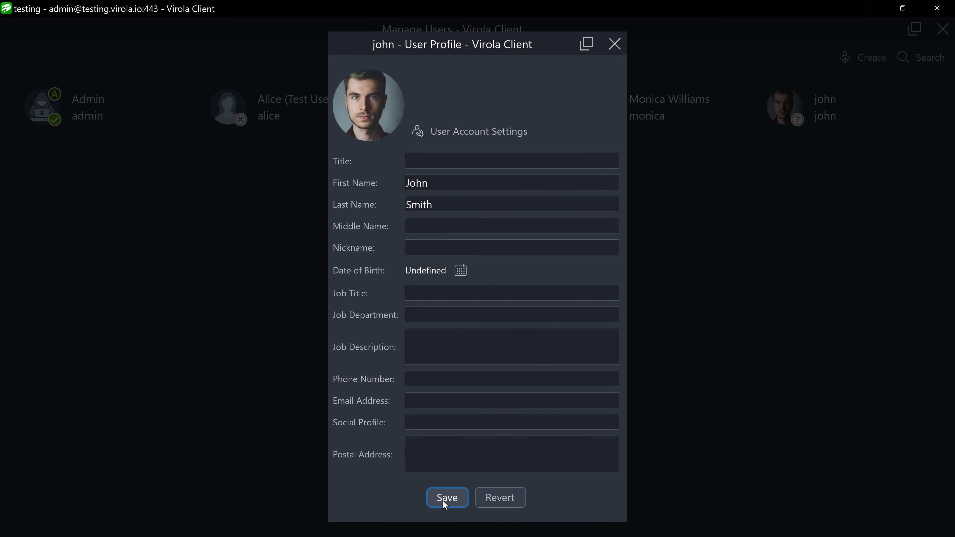
click(615, 44)
click(517, 328)
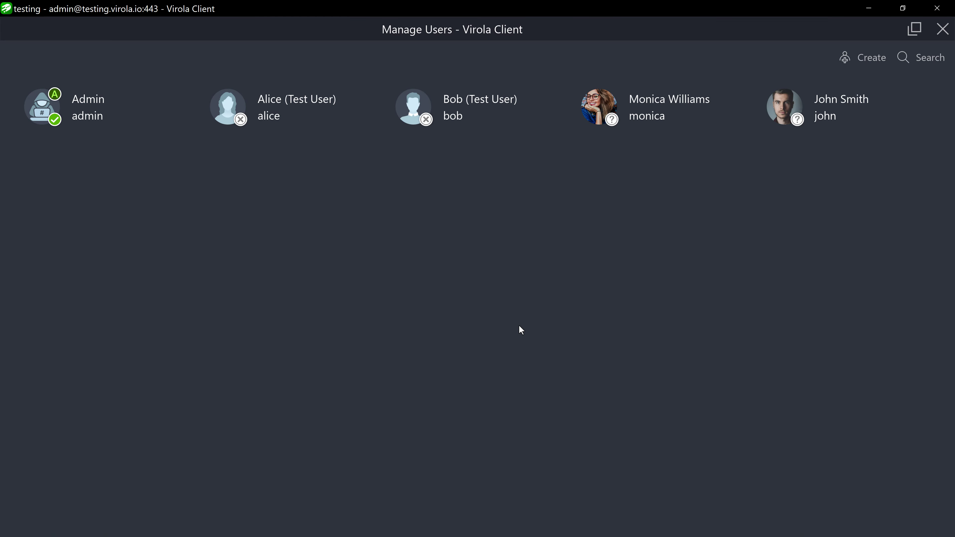
click(942, 29)
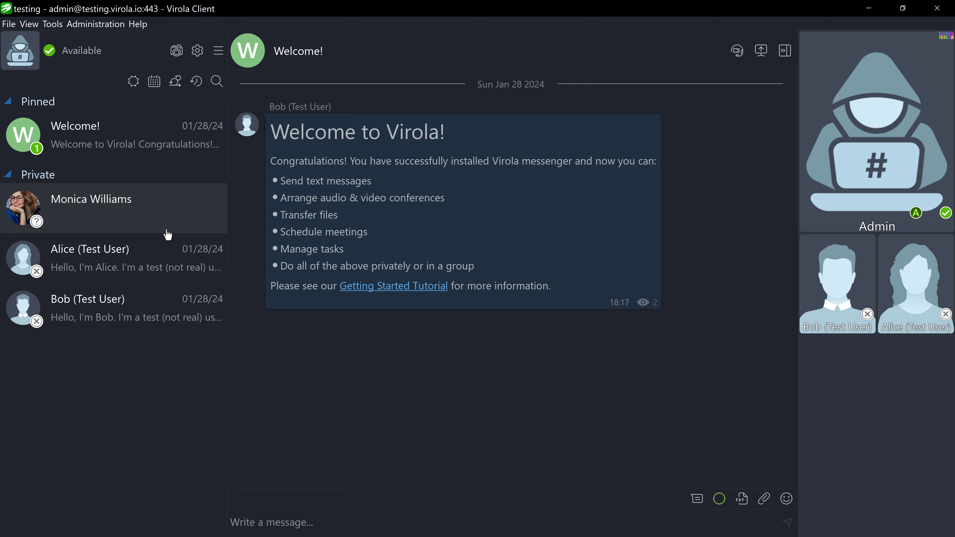
Search Find People by the first letters of the new user's name, confirm he appears, then close it.
click(215, 51)
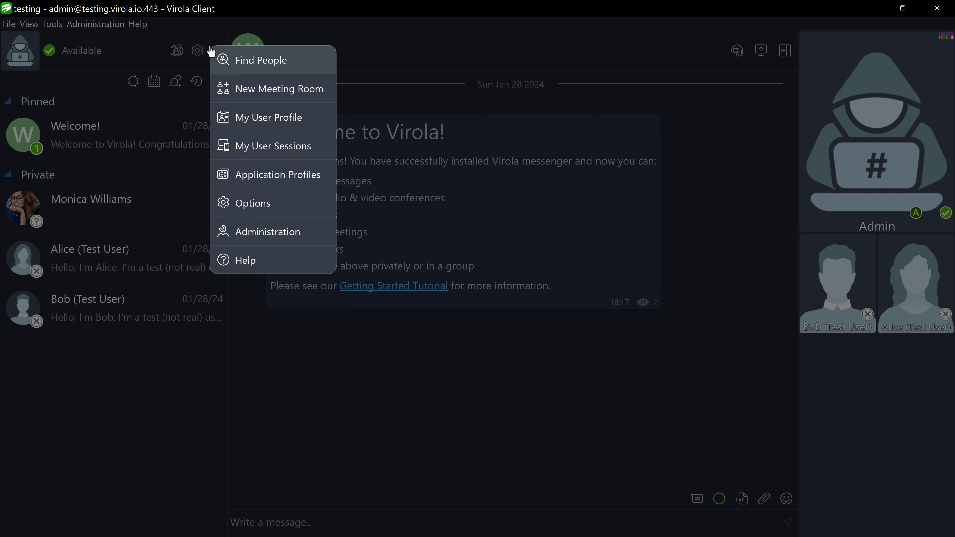
click(236, 69)
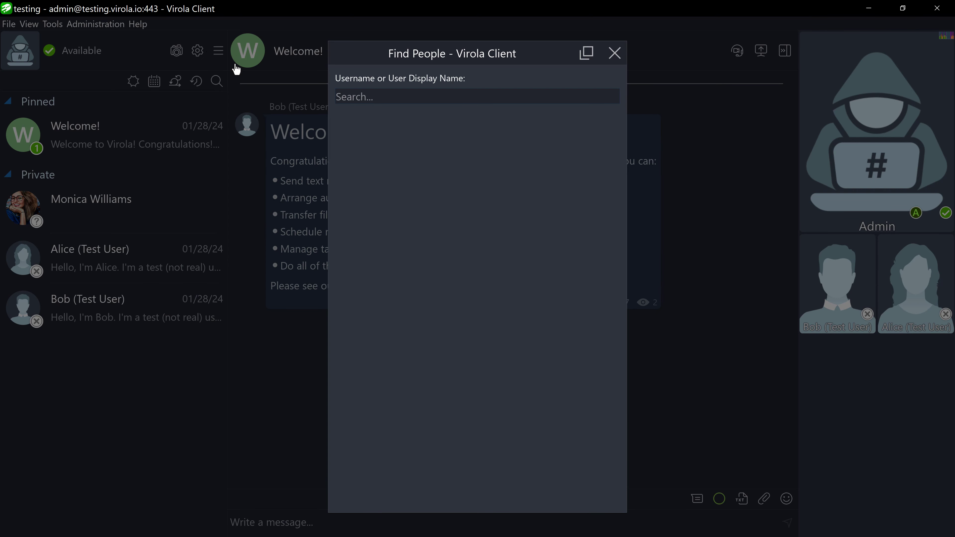
text(joh)
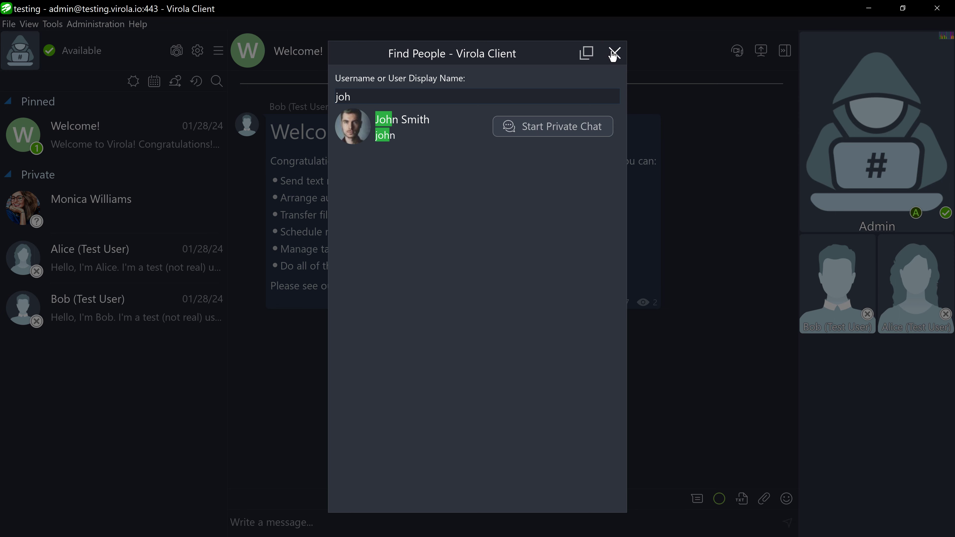
click(614, 54)
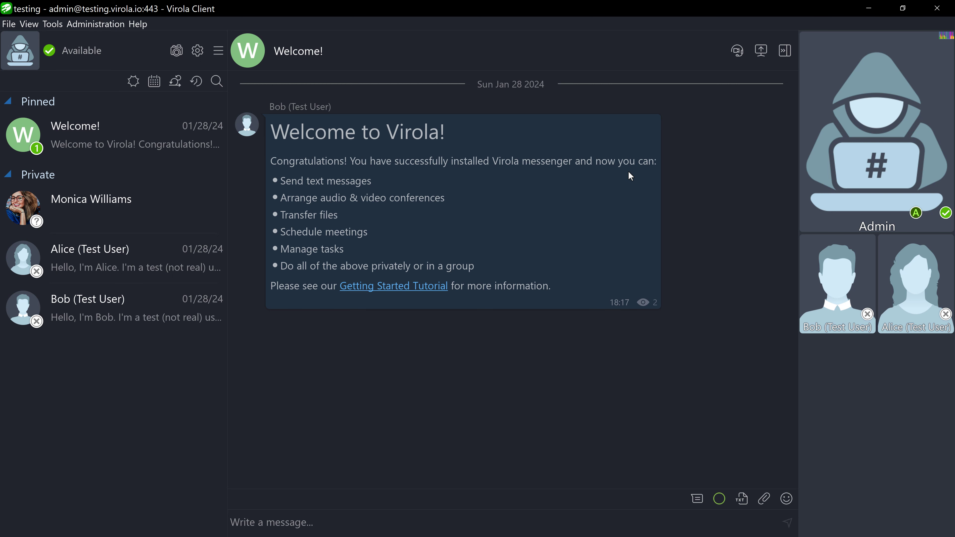
click(201, 52)
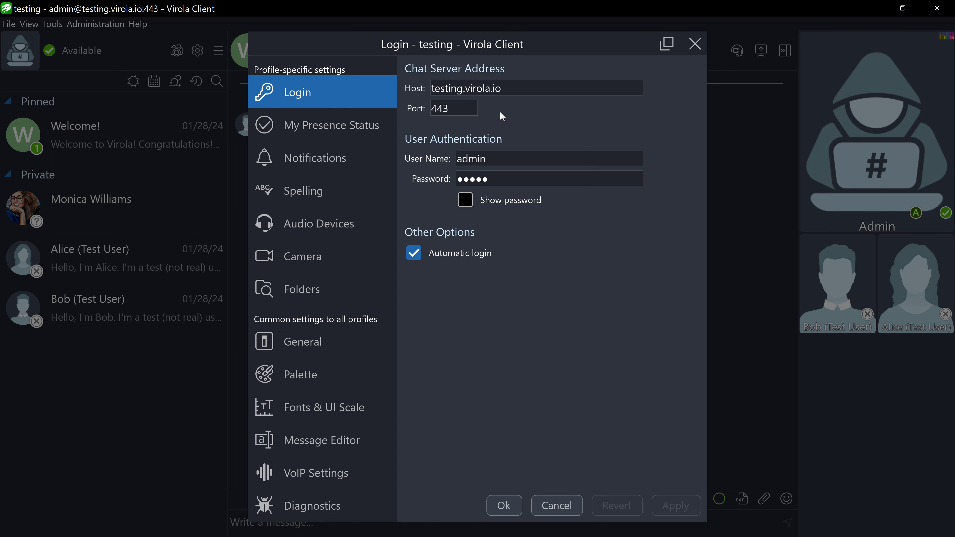
click(695, 44)
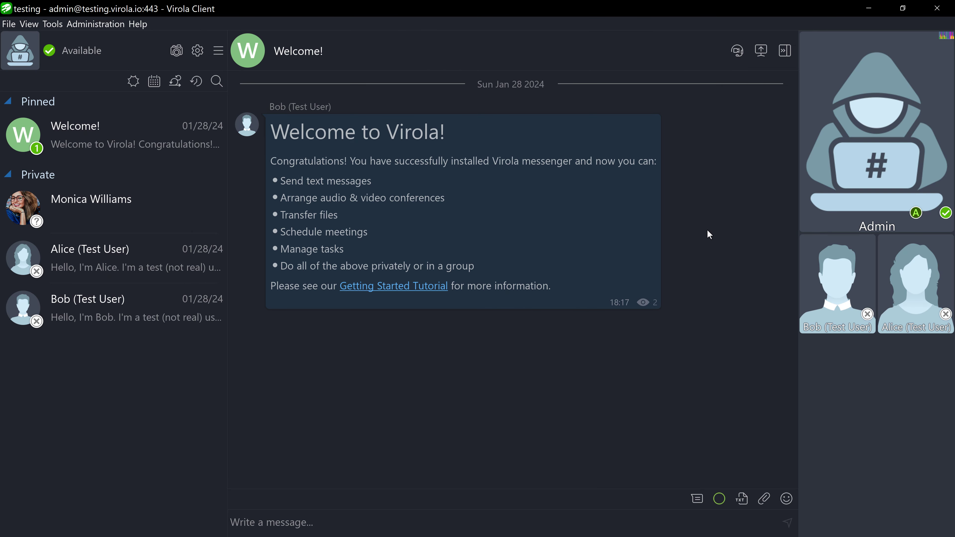